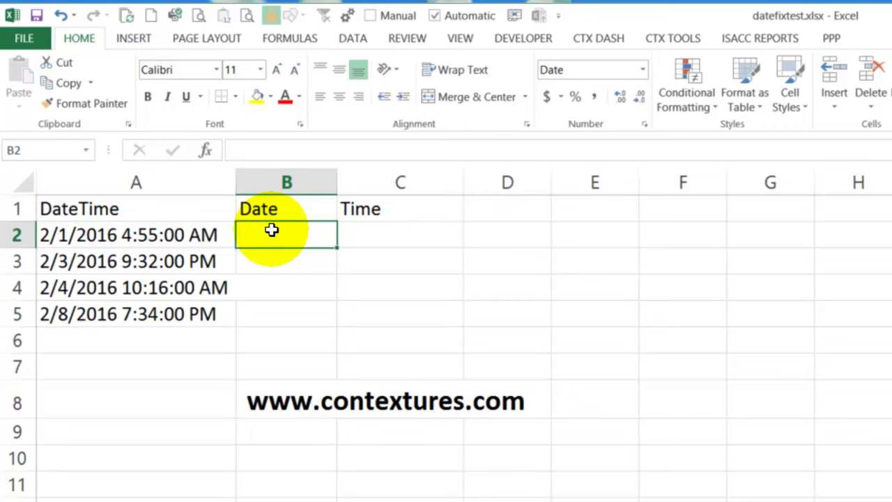
# Enter the formula =INT(A2) in cell B2 and fill it down the Date column to B5.
pyautogui.write('=')
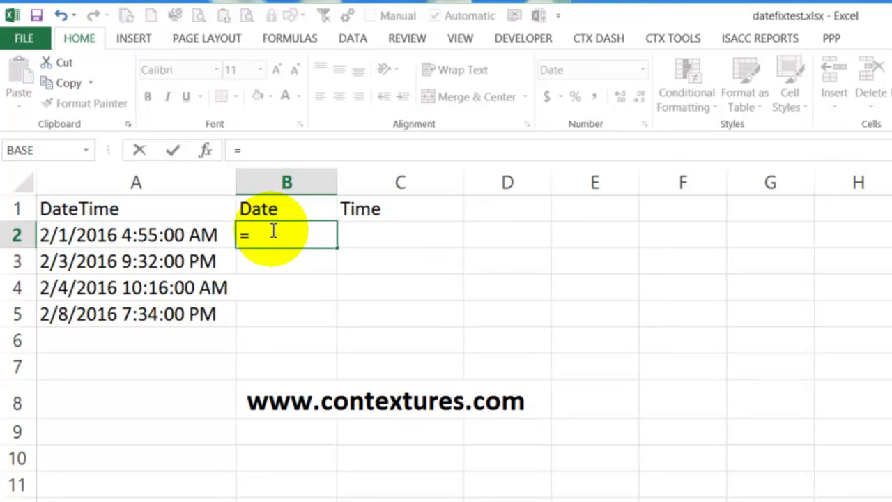
pyautogui.write('INT')
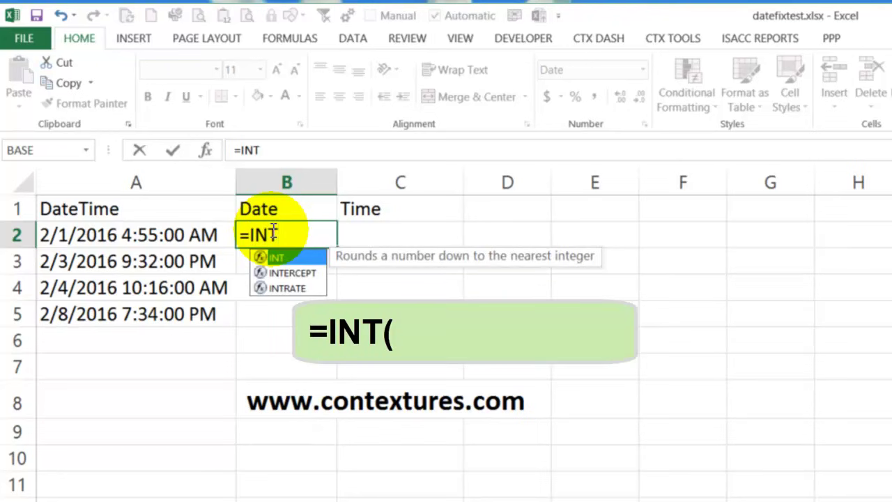
pyautogui.write('(')
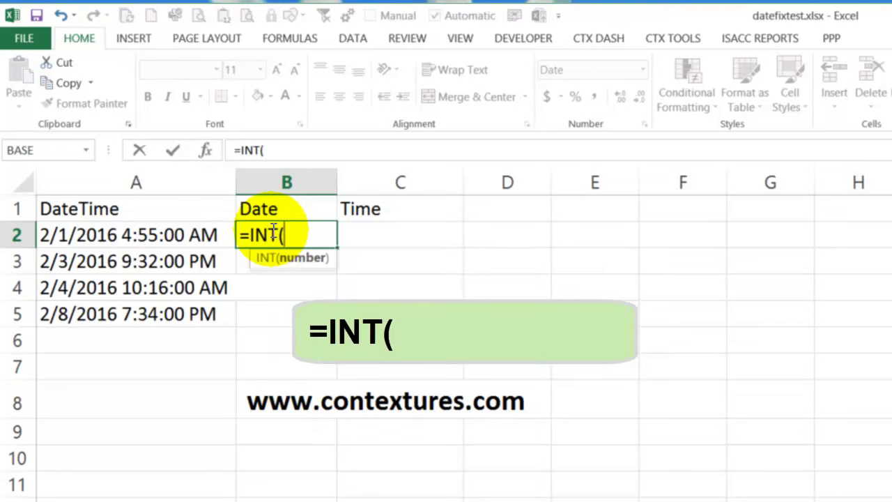
pyautogui.click(111, 234)
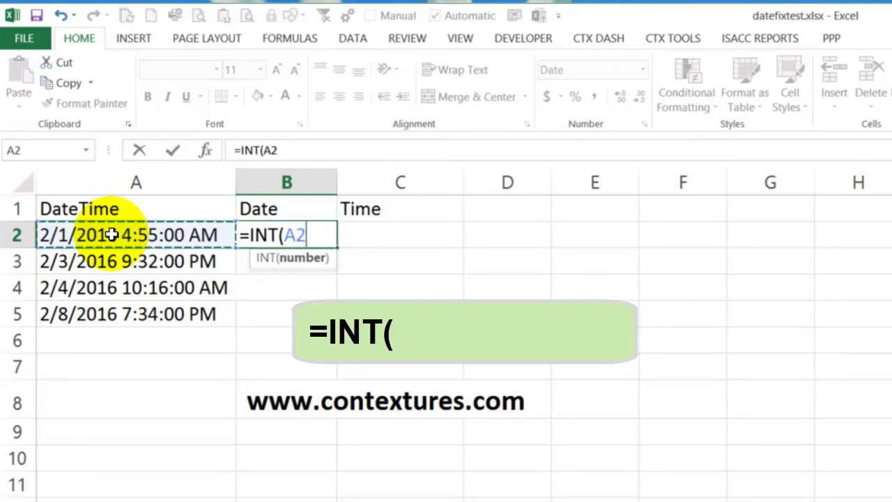
pyautogui.write(')')
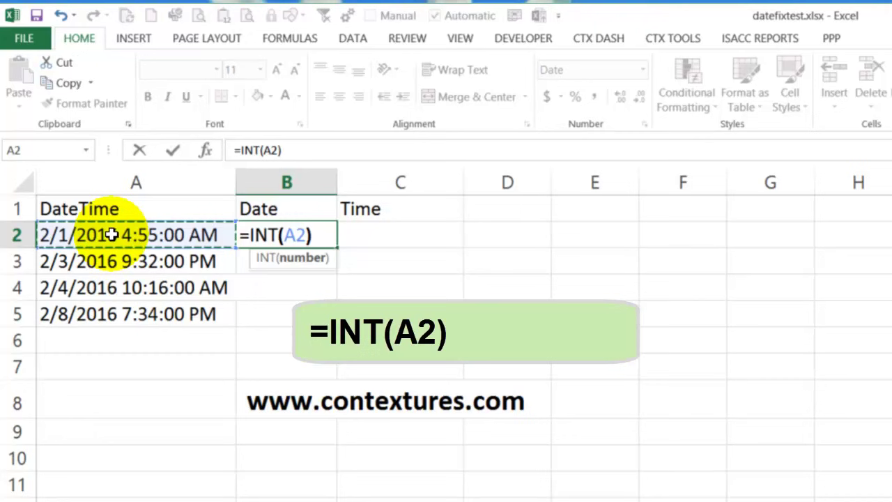
pyautogui.press('Return')
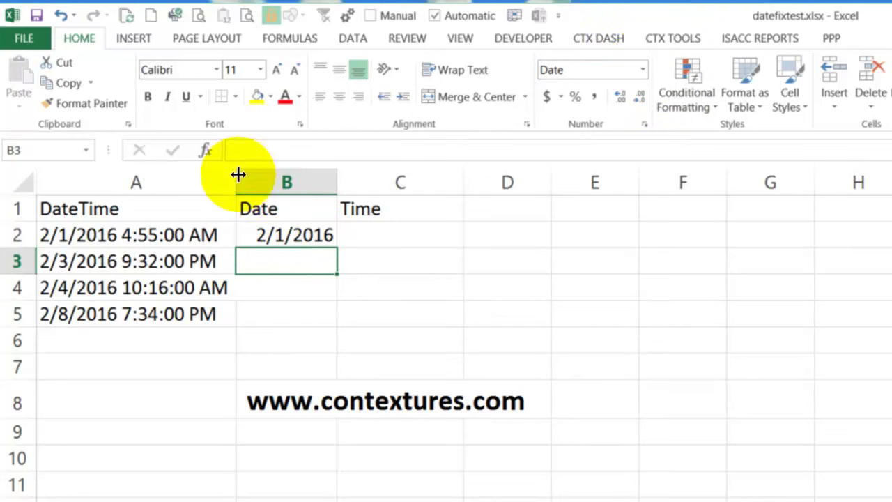
pyautogui.click(282, 240)
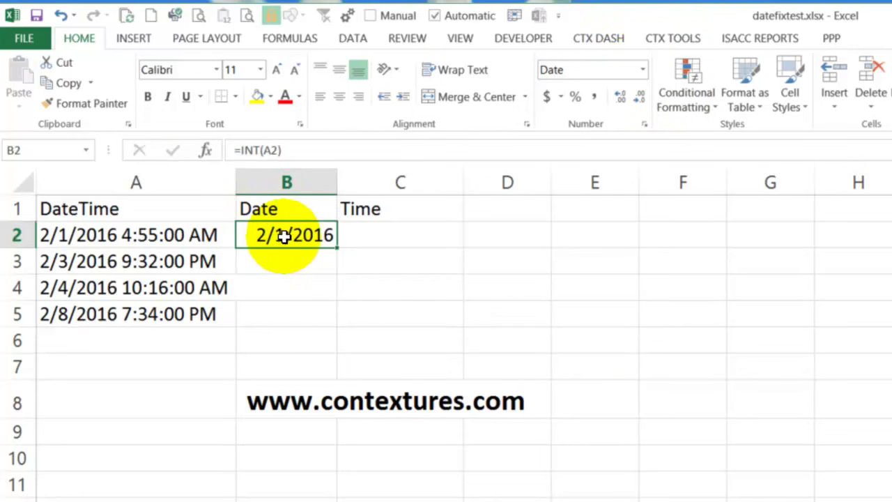
pyautogui.doubleClick(339, 246)
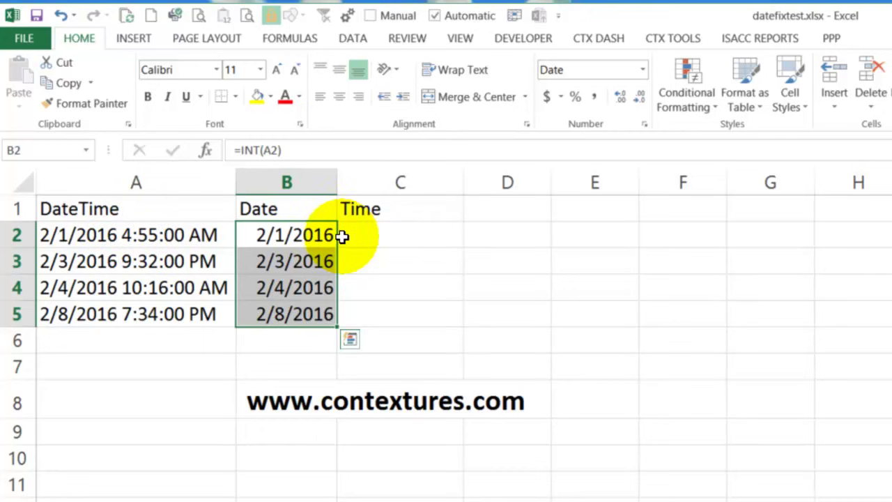
# Enter the formula =A2-INT(A2) in cell C2 and fill it down the Time column to C5.
pyautogui.click(371, 233)
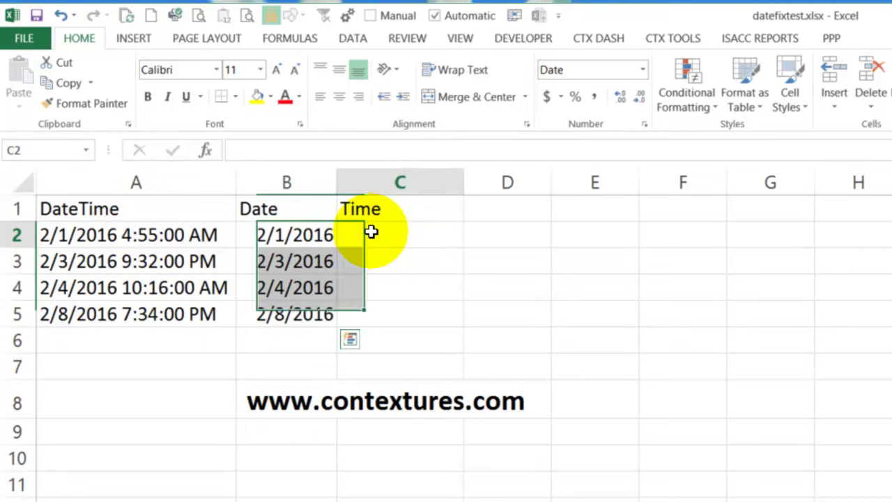
pyautogui.doubleClick(371, 233)
pyautogui.write('=')
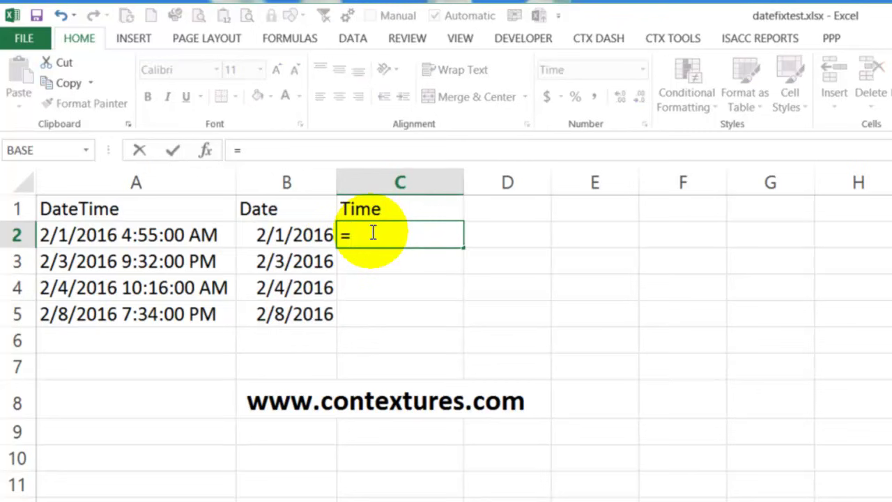
pyautogui.click(175, 235)
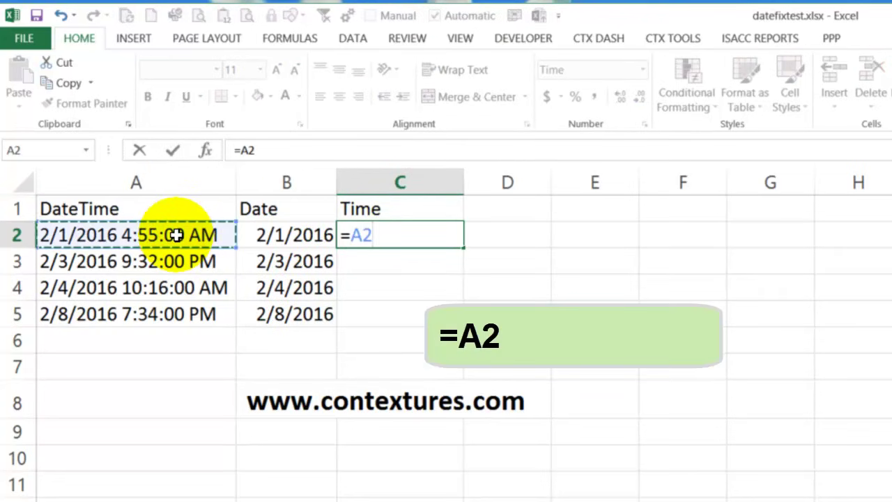
pyautogui.write('-')
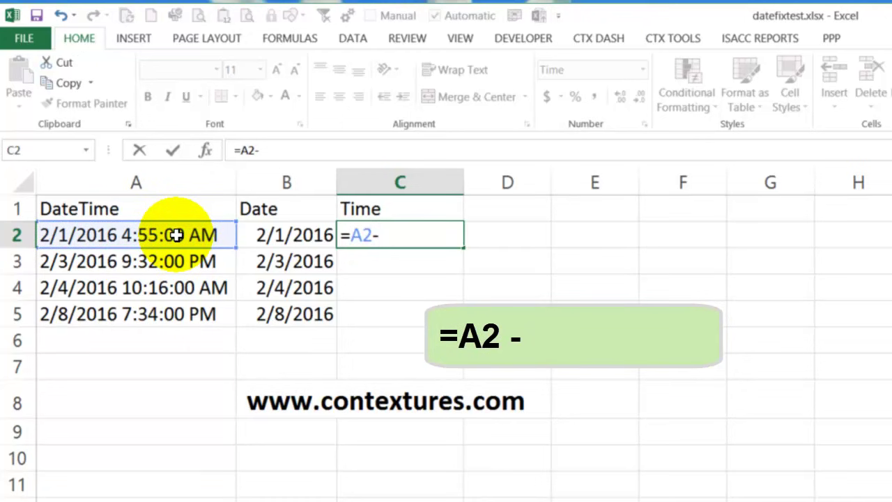
pyautogui.write('int(')
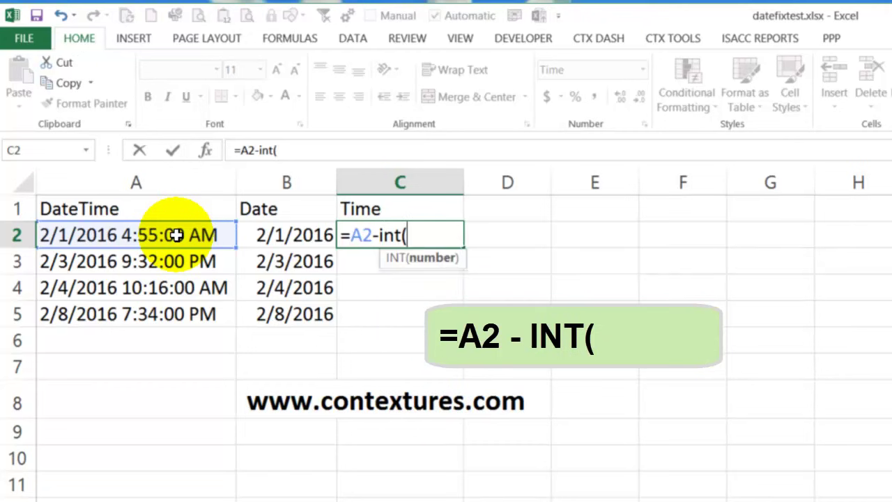
pyautogui.click(131, 235)
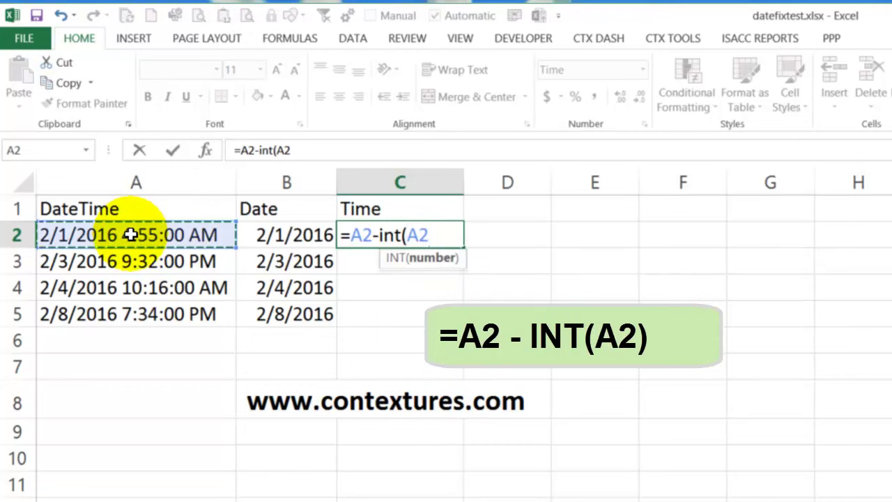
pyautogui.write(')')
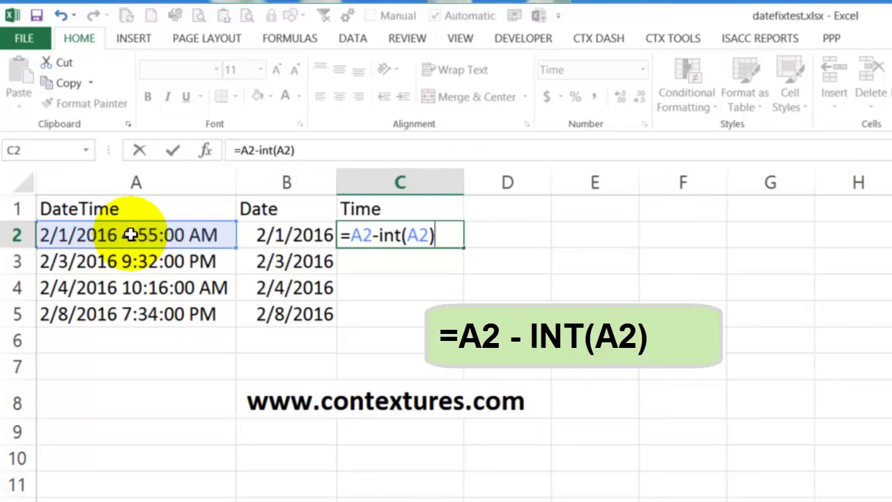
pyautogui.press('Return')
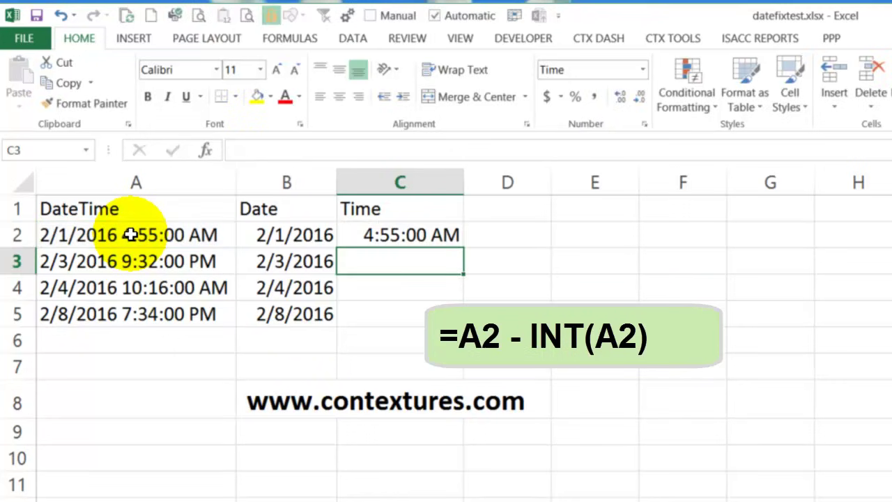
pyautogui.click(393, 237)
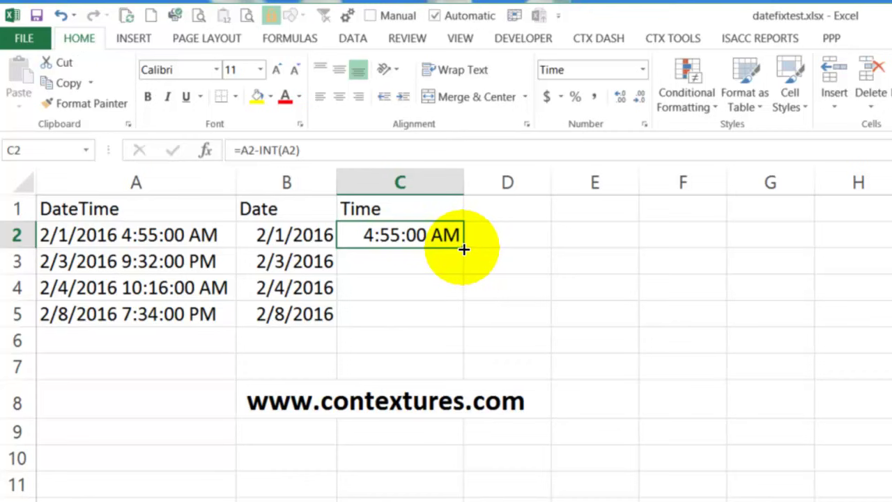
pyautogui.doubleClick(463, 249)
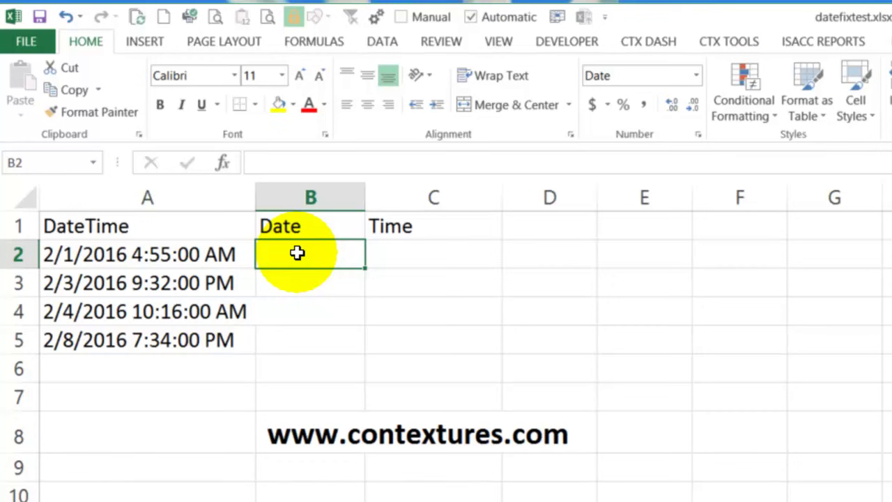
# Enter the dates 2/1/2016 in cell B2 and 2/3/16 in cell B3 of the empty Date column.
pyautogui.write('2/1')
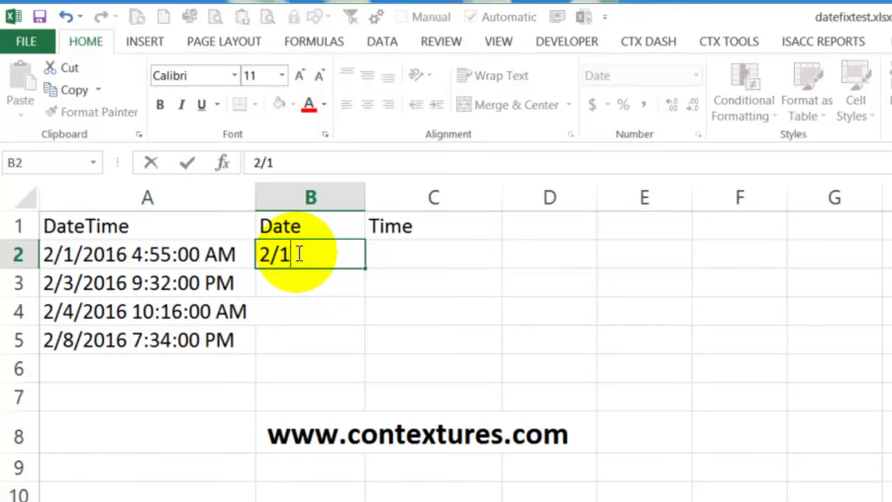
pyautogui.write('/2016')
pyautogui.press('Return')
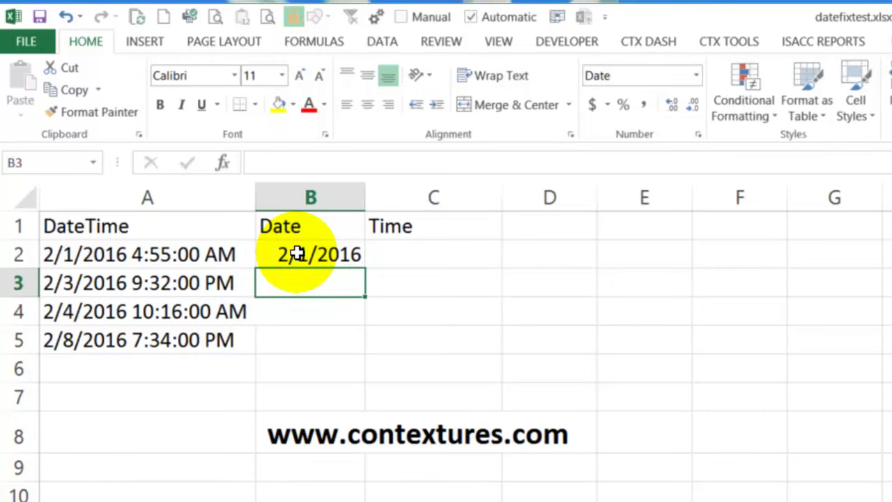
pyautogui.write('2/3/16')
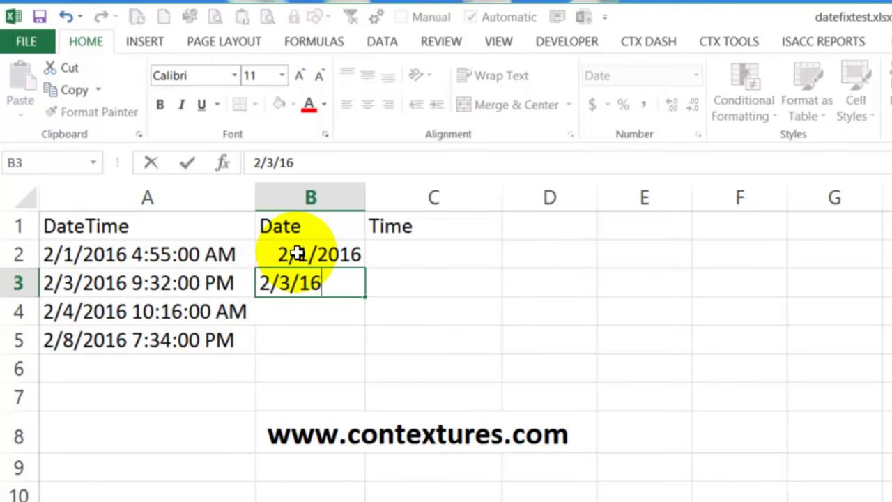
pyautogui.press('Return')
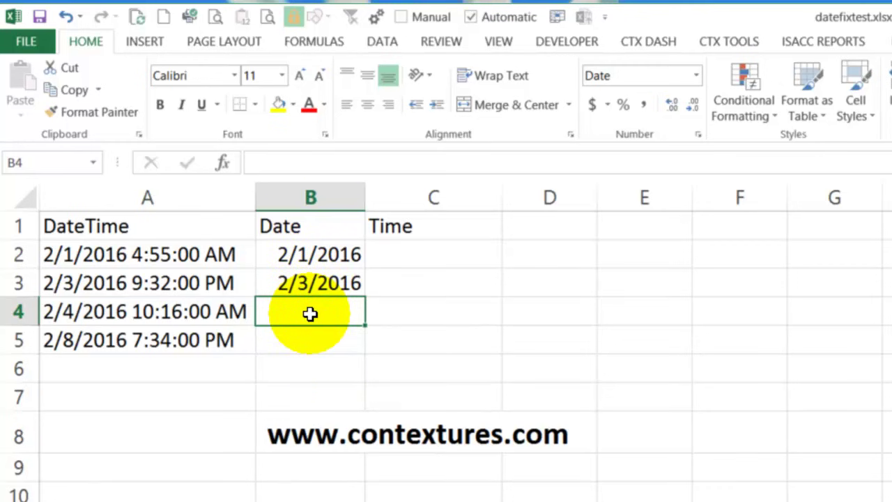
# Flash Fill the remaining dates from B4 down and check the Flash Fill options, keeping the filled values.
pyautogui.click(382, 42)
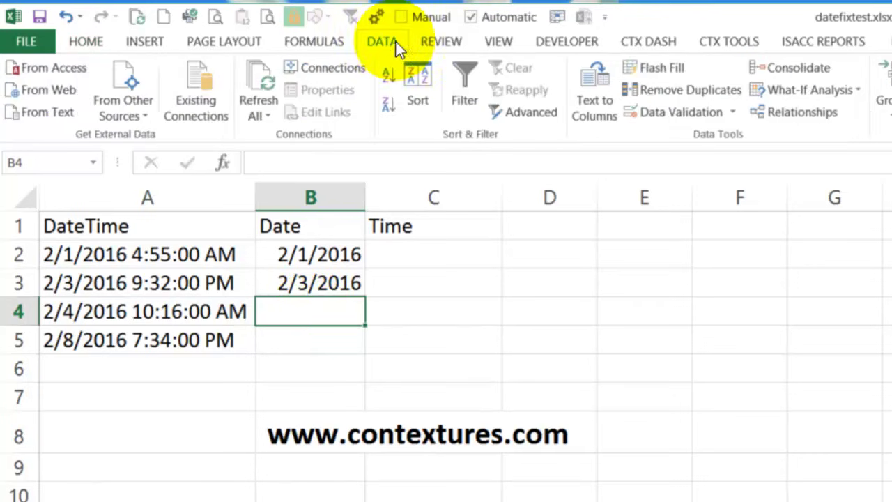
pyautogui.click(658, 69)
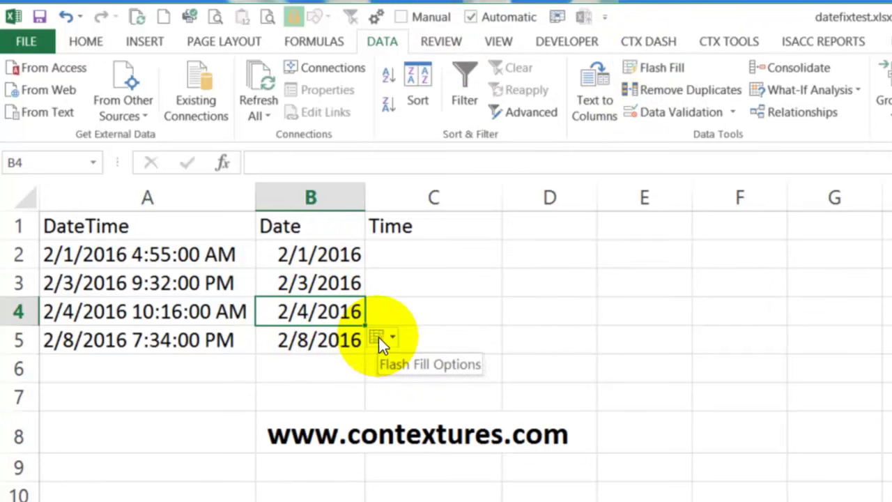
pyautogui.click(392, 333)
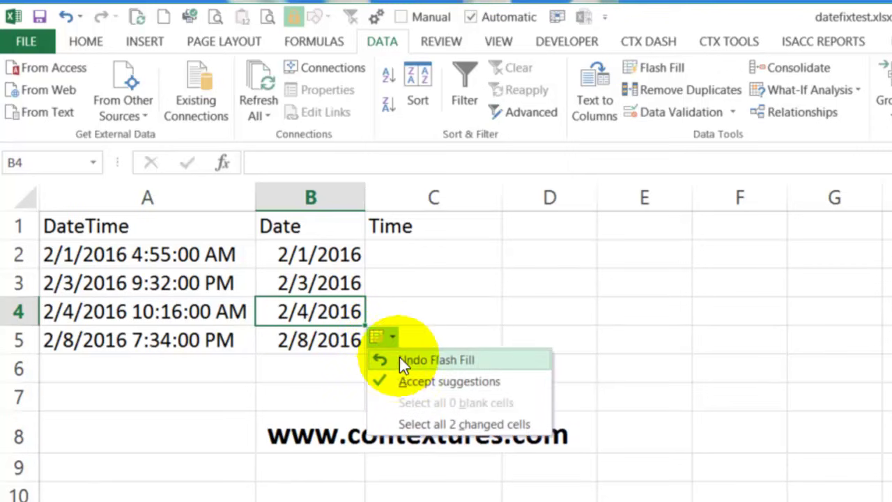
pyautogui.click(304, 367)
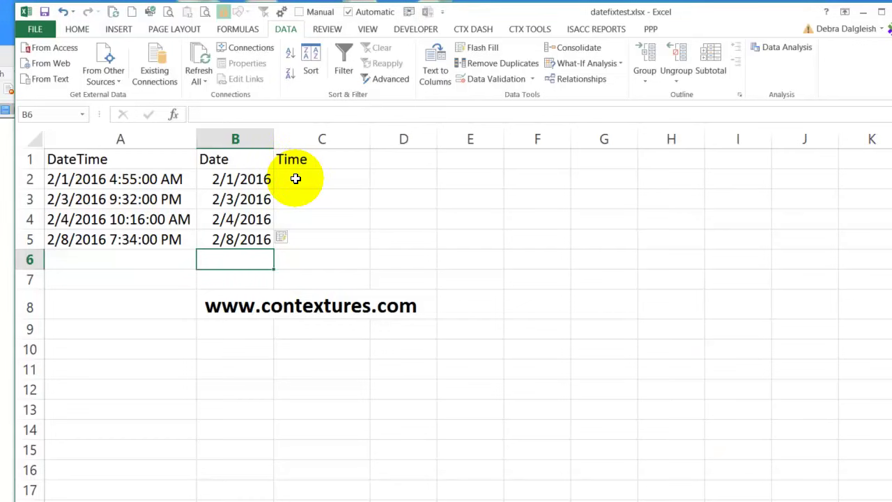
# Enter 4:55 am in C2 and 9:32 pm in C3, and Flash Fill the remaining times in the Time column.
pyautogui.click(300, 179)
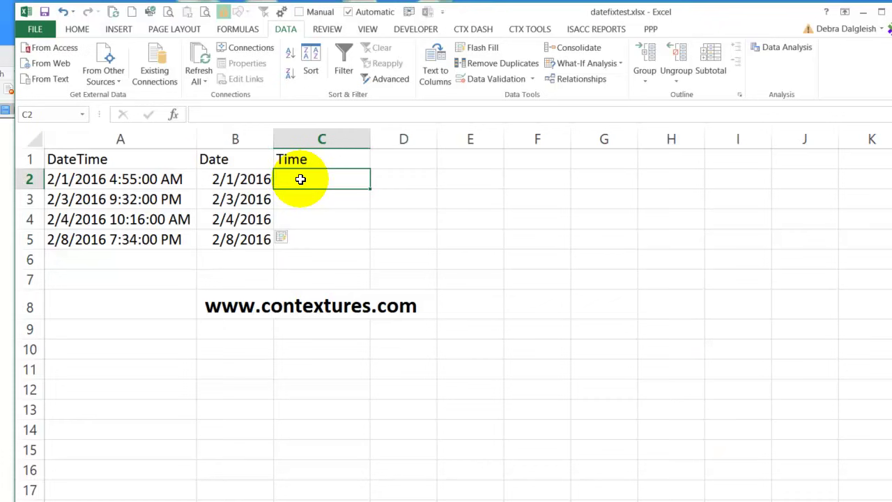
pyautogui.write('4:55 am')
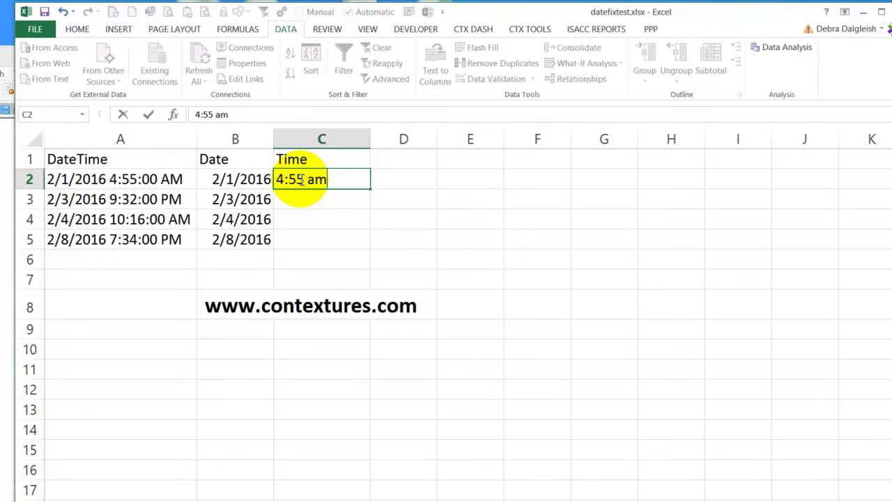
pyautogui.press('Return')
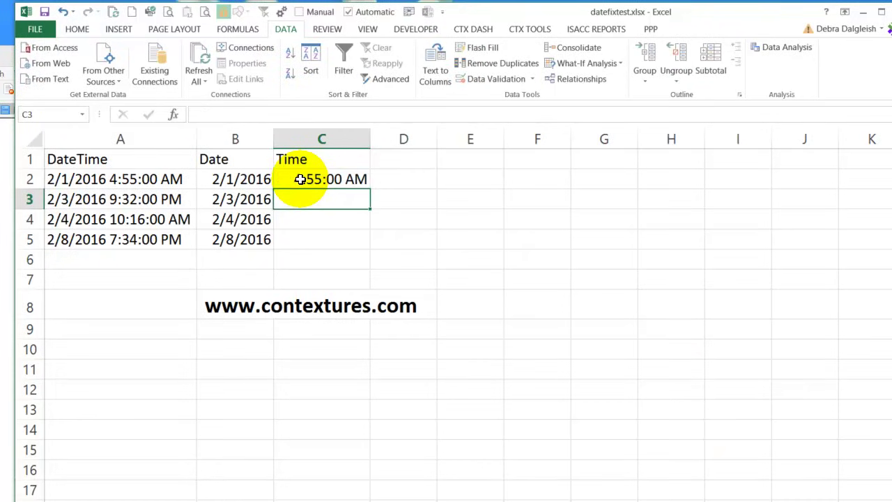
pyautogui.write('9:')
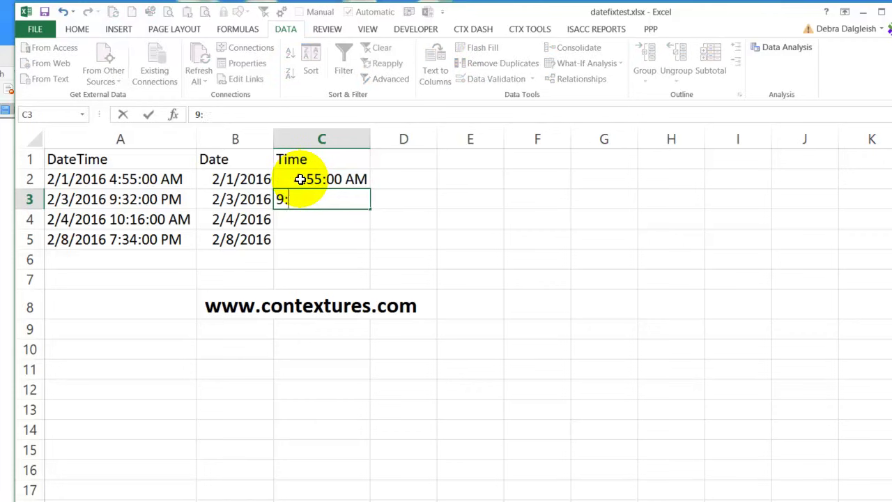
pyautogui.write('32 pm')
pyautogui.press('Return')
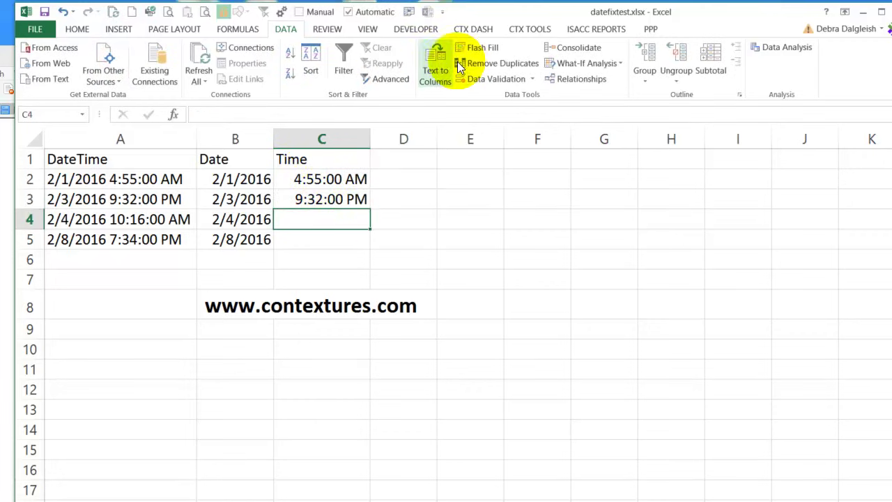
pyautogui.click(483, 48)
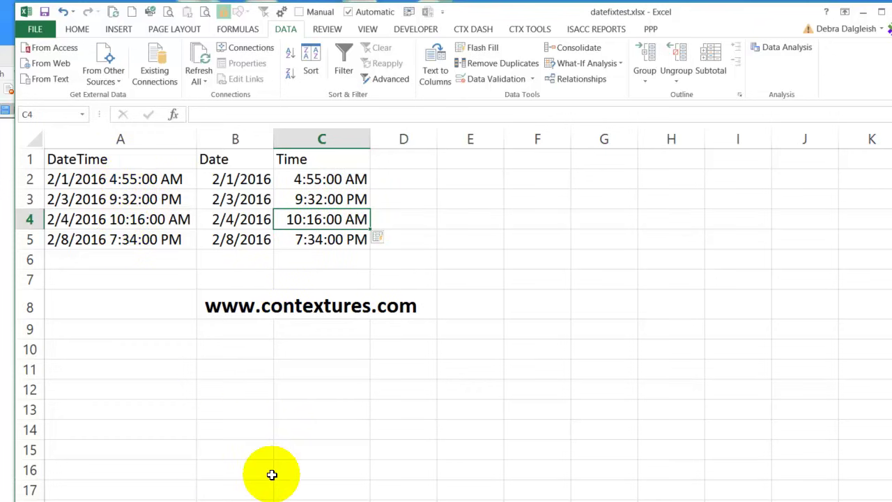
pyautogui.moveTo(321, 179); pyautogui.dragTo(321, 239)
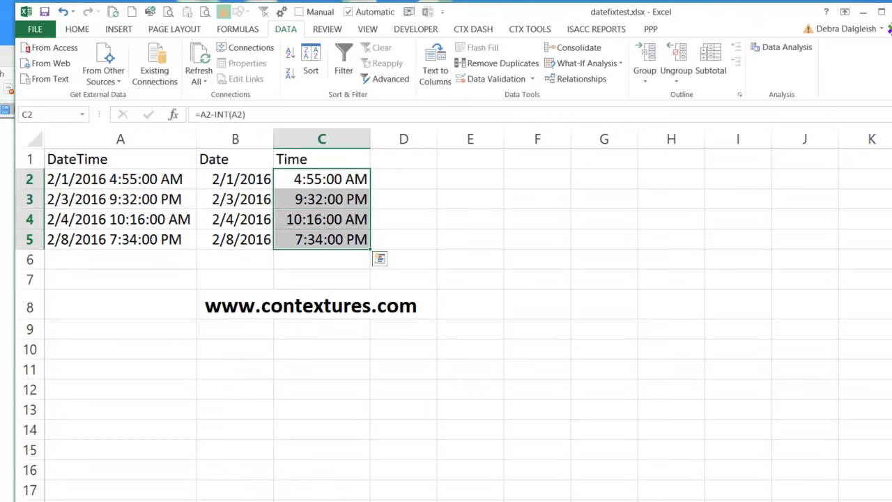